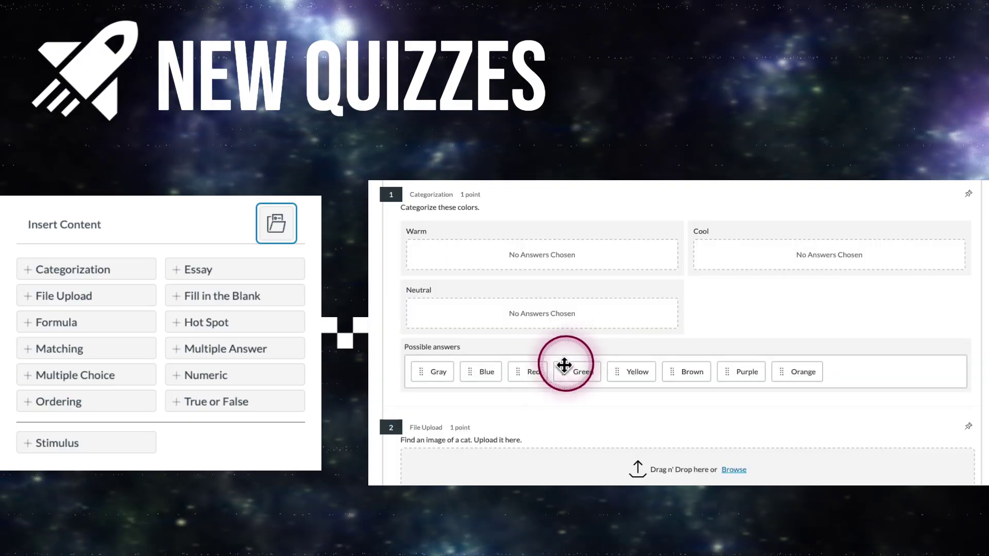
Sort Red into the Warm category and Yellow into the Cool category of the color categorization question
drag(532, 366, 512, 260)
drag(601, 371, 773, 261)
scroll(706, 304, down, 4)
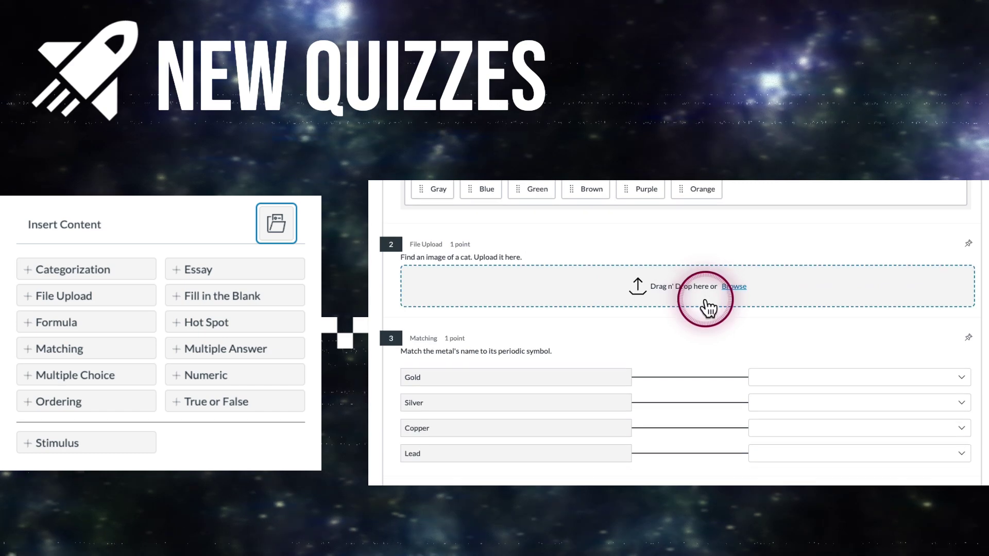
Browse for a file in the cat image upload question and cancel without choosing one
click(675, 303)
click(889, 410)
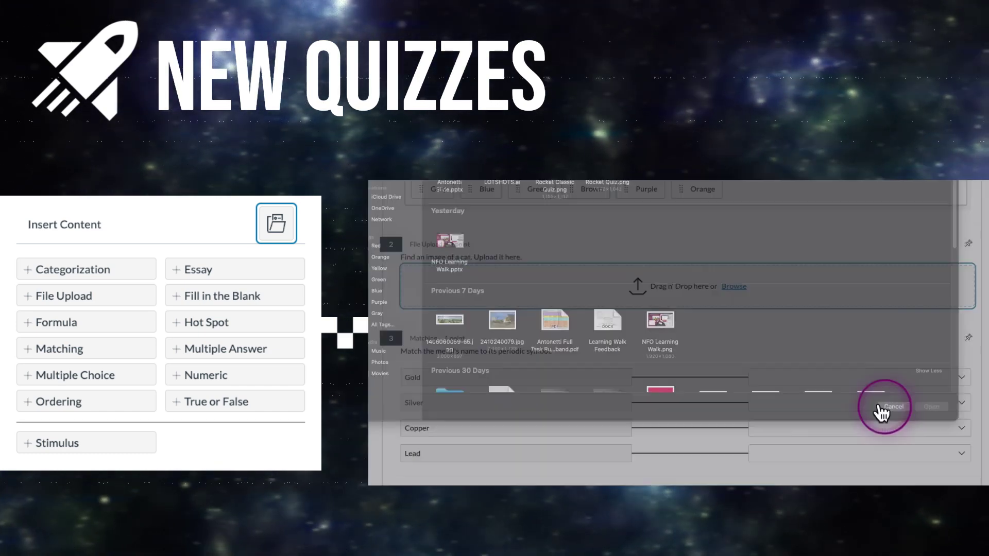
Choose periodic symbols for Gold and Silver in the metal matching question
scroll(669, 309, down, 3)
click(821, 258)
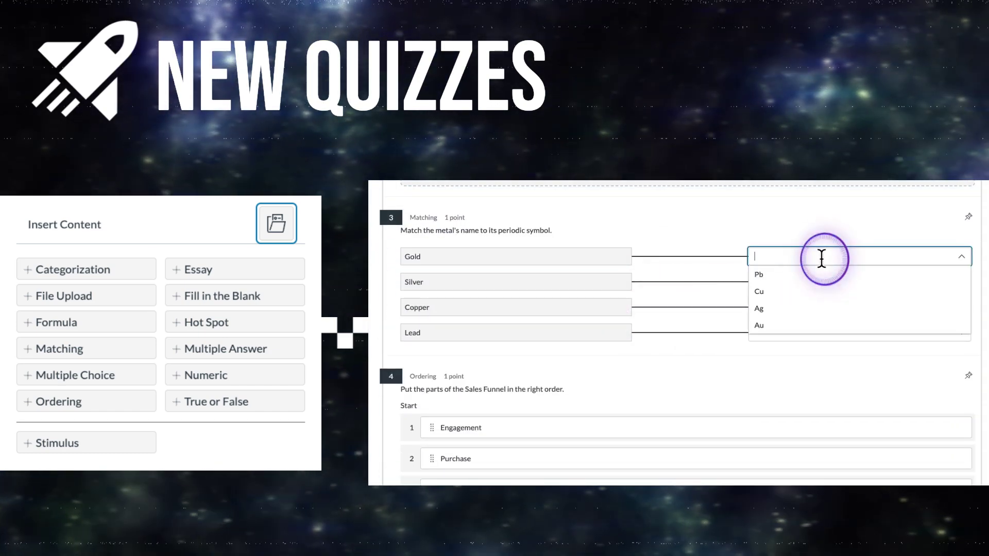
click(793, 287)
click(788, 282)
click(783, 307)
Rearrange the Sales Funnel parts in the ordering question by moving two items higher in the sequence
scroll(687, 307, down, 3)
drag(432, 314, 433, 278)
drag(432, 345, 434, 299)
Mark Poland on the Europe 1939 map as the answer to the hot spot question
scroll(490, 327, down, 5)
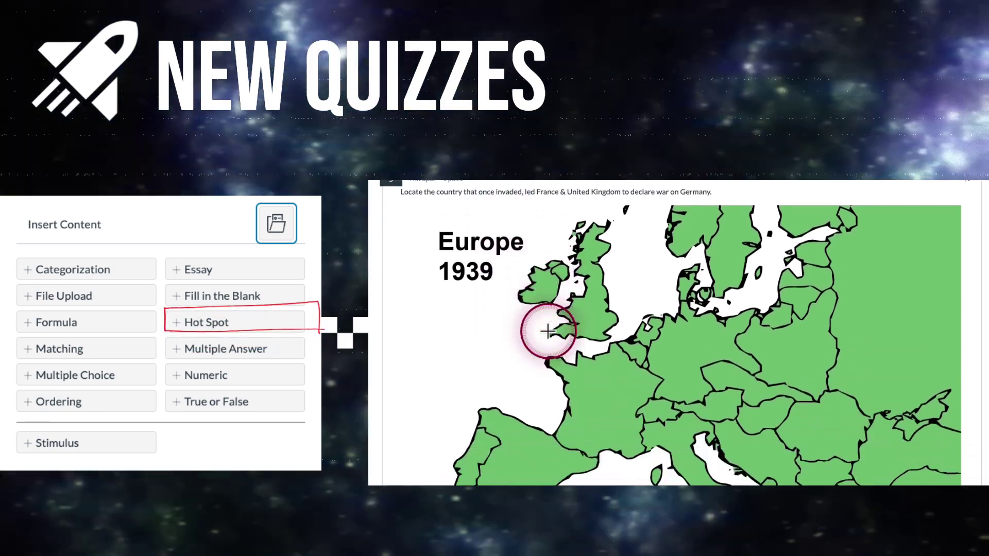
click(780, 312)
scroll(687, 326, down, 10)
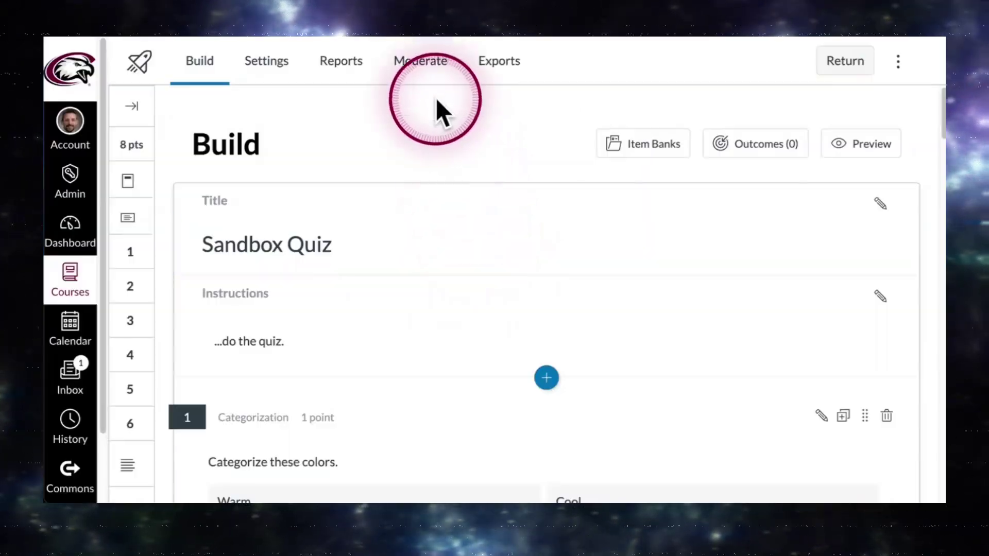
On the quiz's moderation page, try 1 additional attempt for the second listed student, view the time adjustment choices, and cancel
click(423, 69)
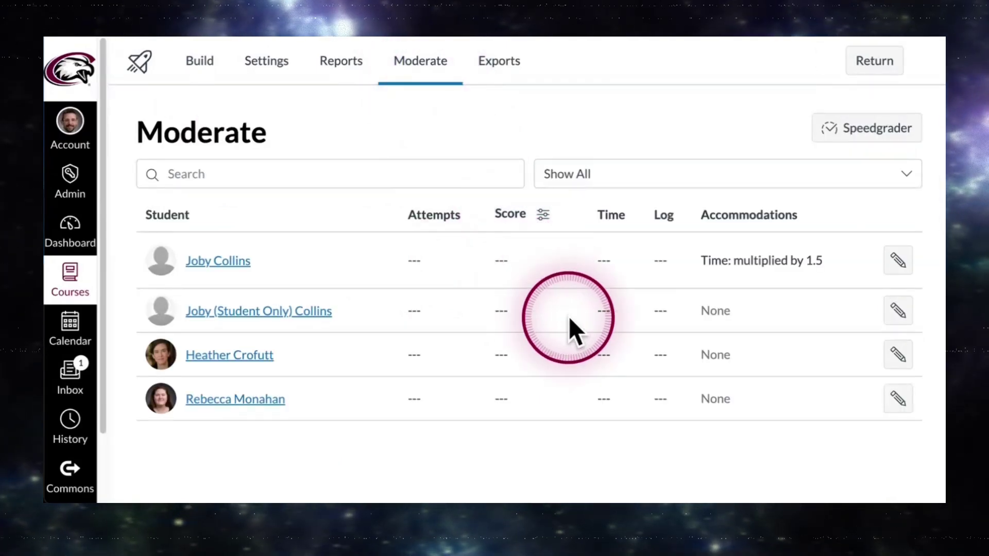
click(899, 311)
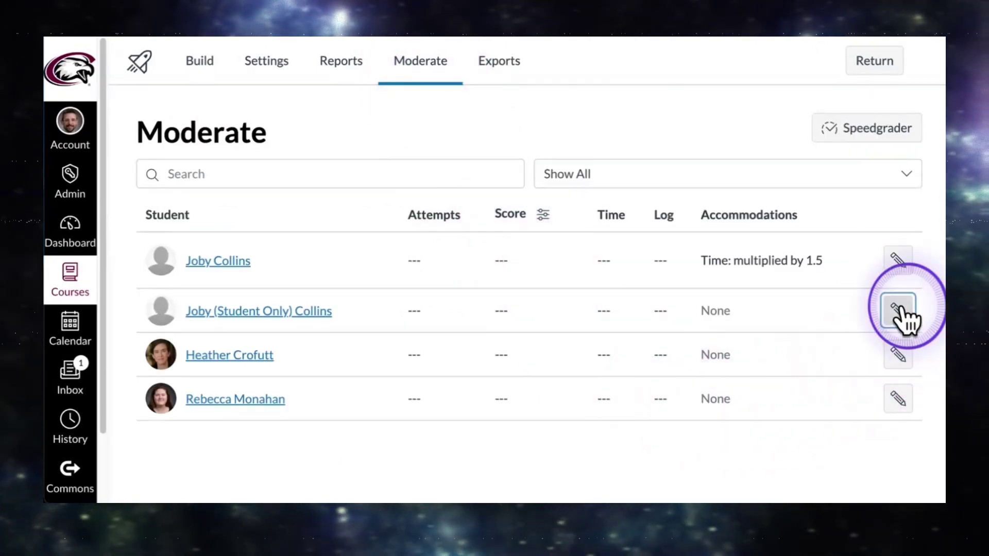
click(919, 227)
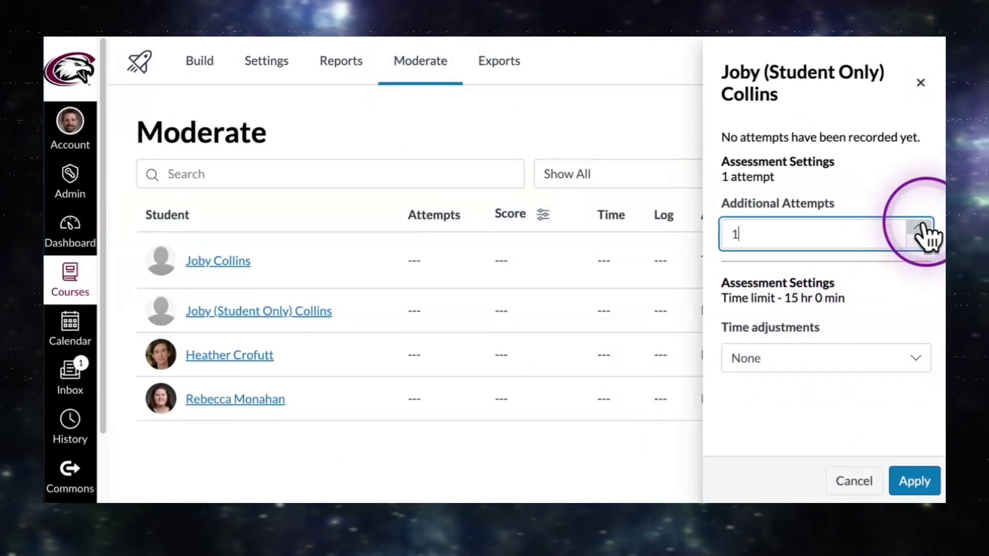
click(873, 351)
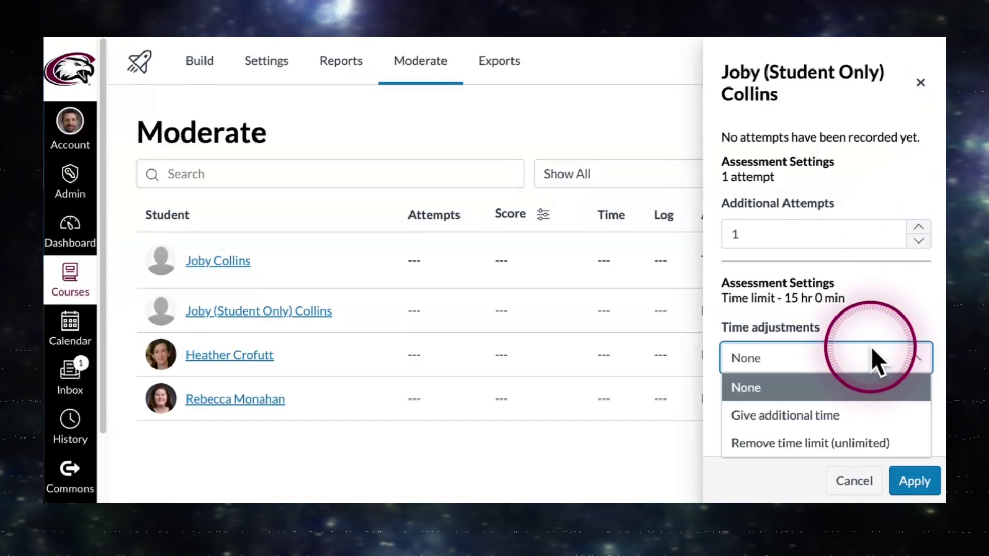
click(851, 480)
Give the third listed student a time limit multiplier of 1.5 for all course assessments and save it
click(230, 356)
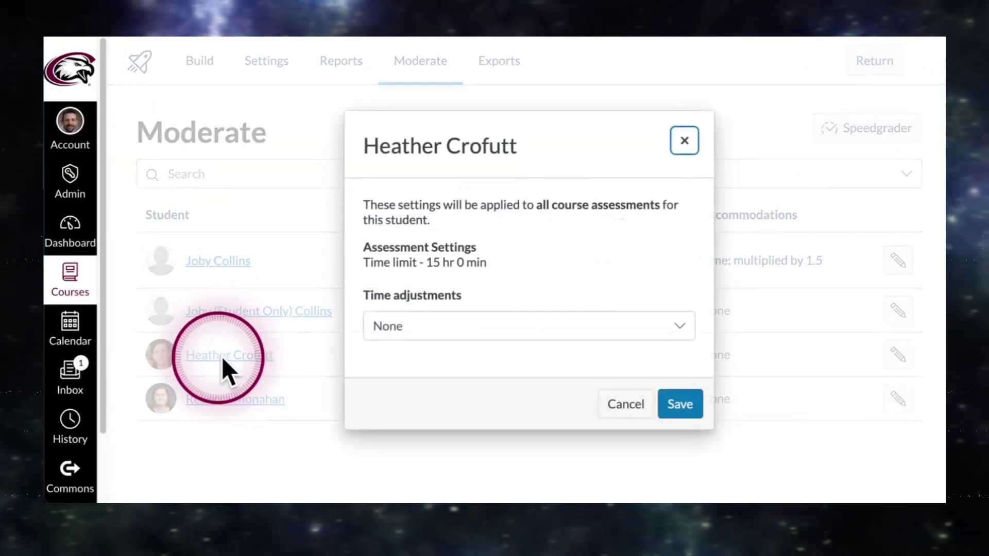
click(456, 328)
click(427, 439)
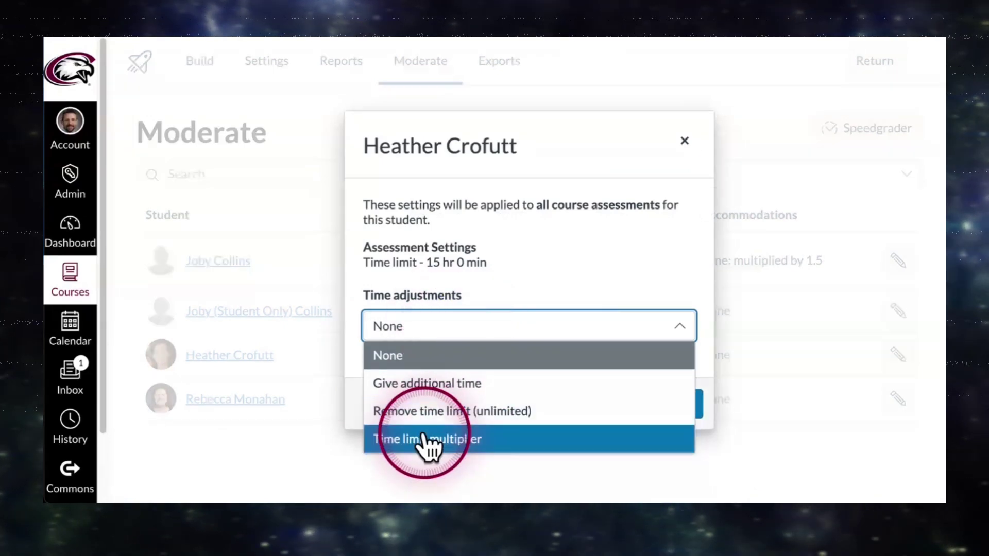
double_click(524, 352)
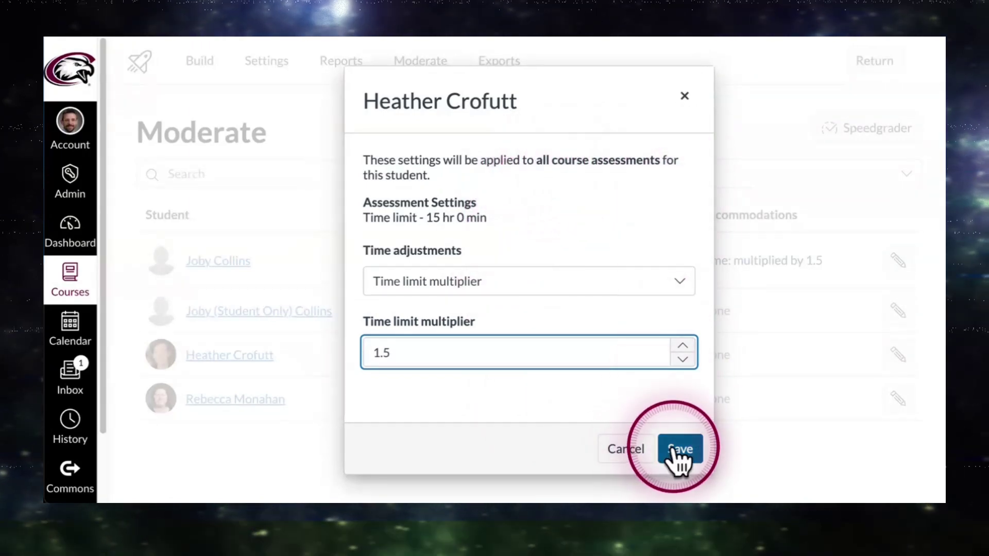
click(679, 452)
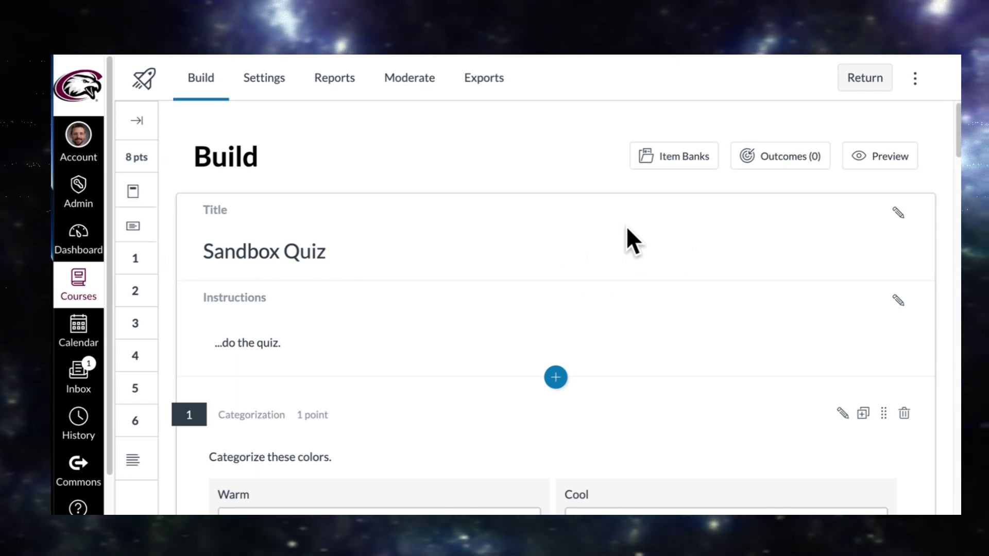
Open the print preview of the blank Sandbox Quiz with Medium text size, keeping the text size setting remembered
click(914, 78)
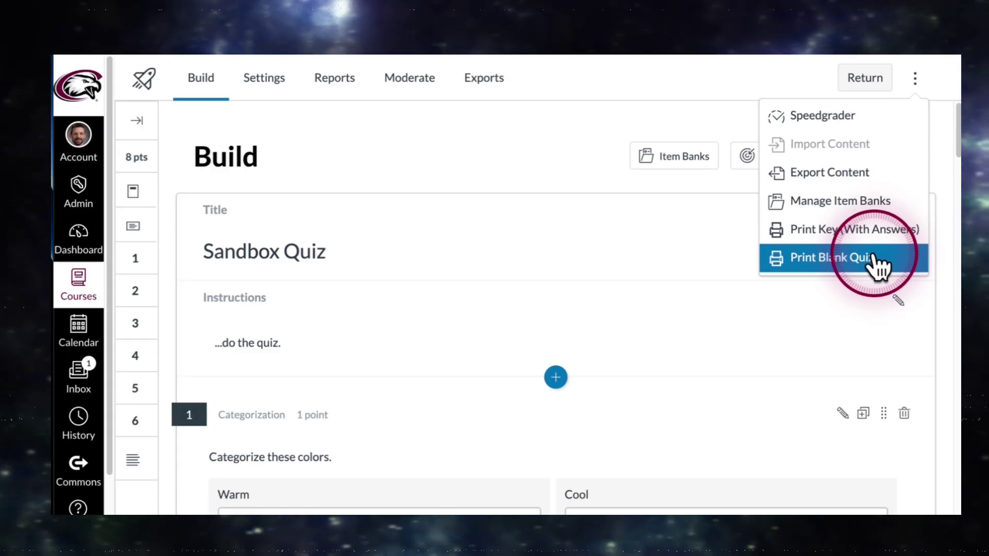
click(856, 258)
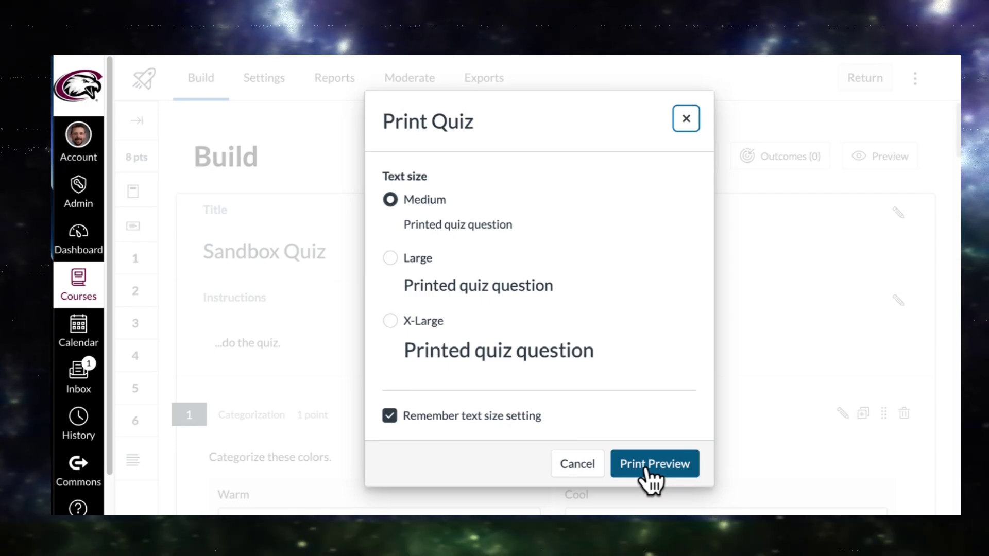
click(647, 469)
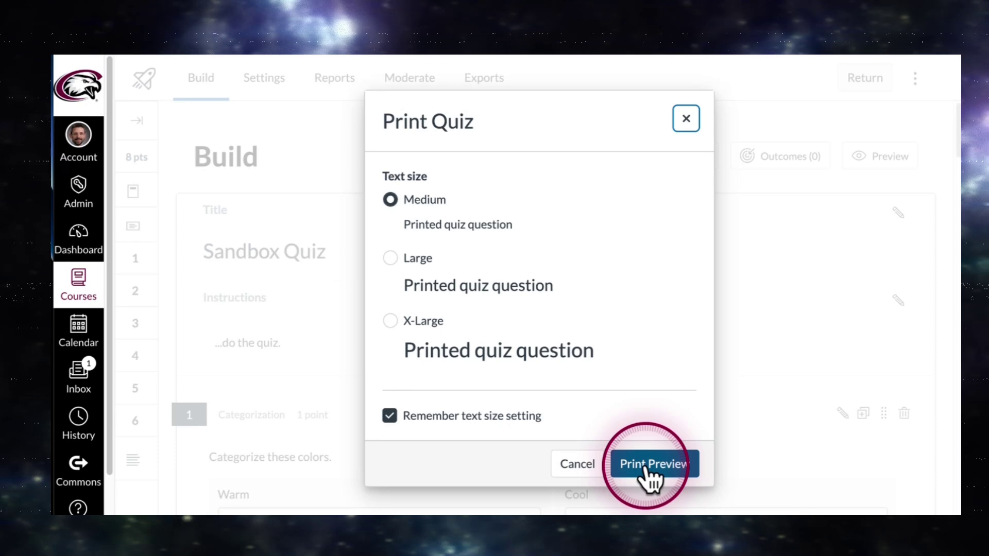
click(647, 470)
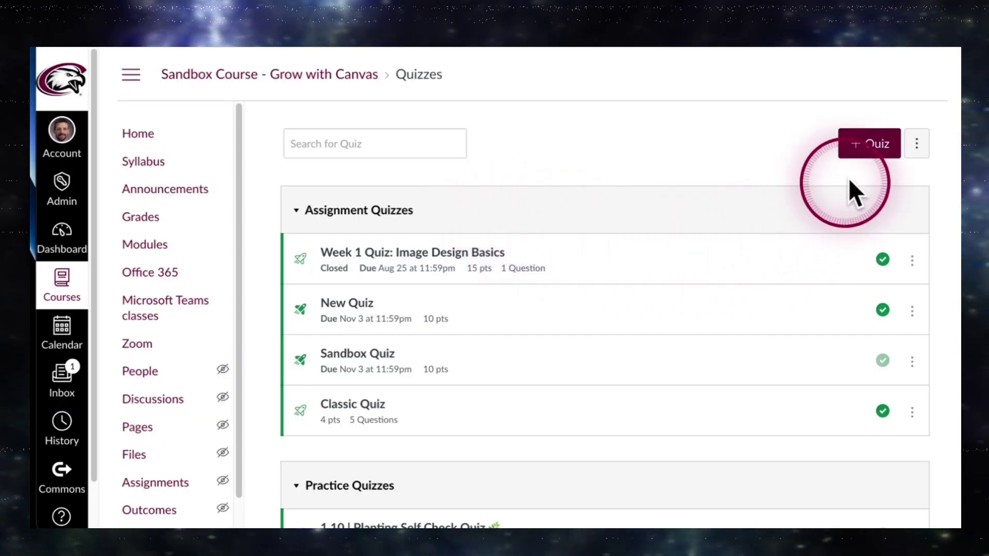
View the quiz engine choices for a new quiz and dismiss them without creating one
click(873, 144)
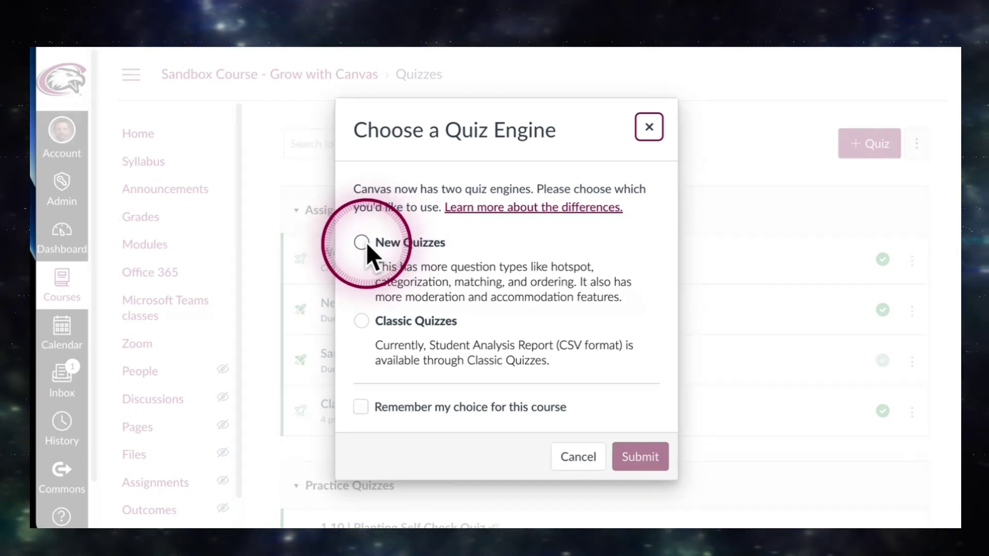
click(649, 126)
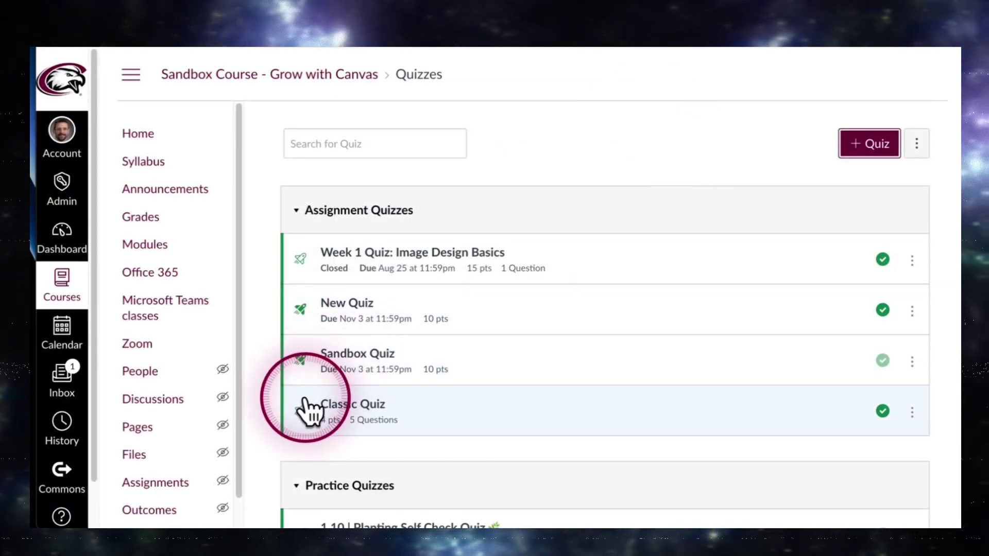
Migrate the Classic Quiz in the Assignment Quizzes list to the New Quizzes engine
click(391, 405)
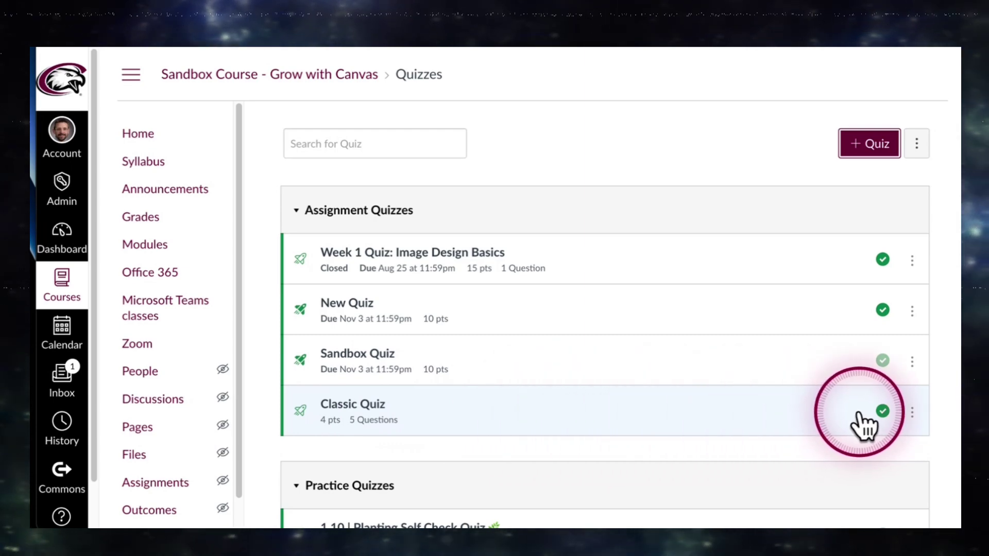
click(912, 412)
scroll(912, 415, down, 1)
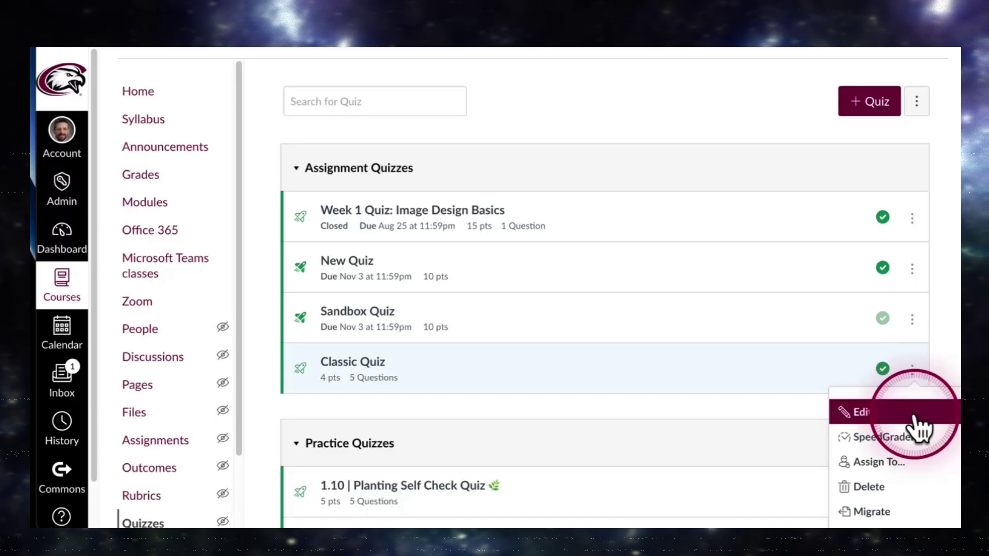
scroll(912, 423, down, 1)
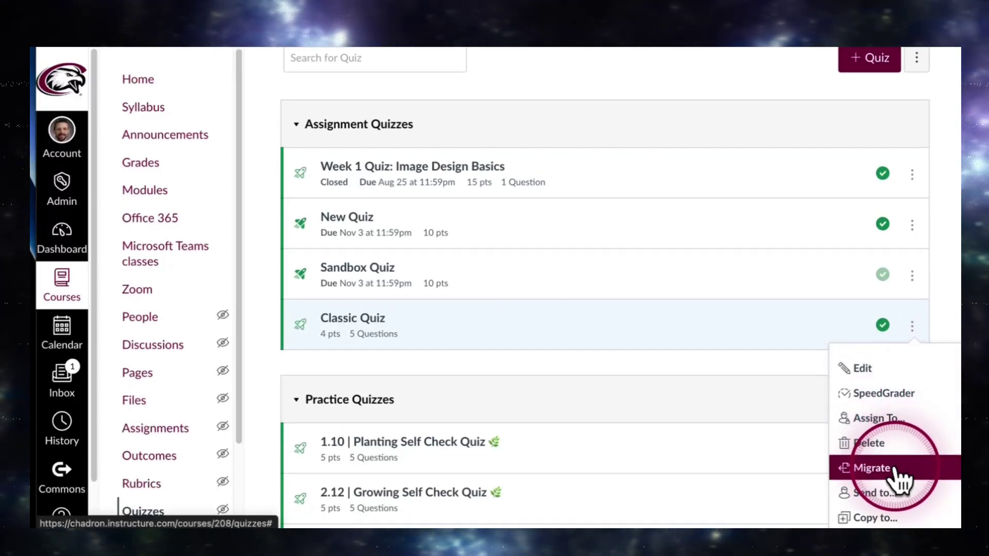
click(895, 468)
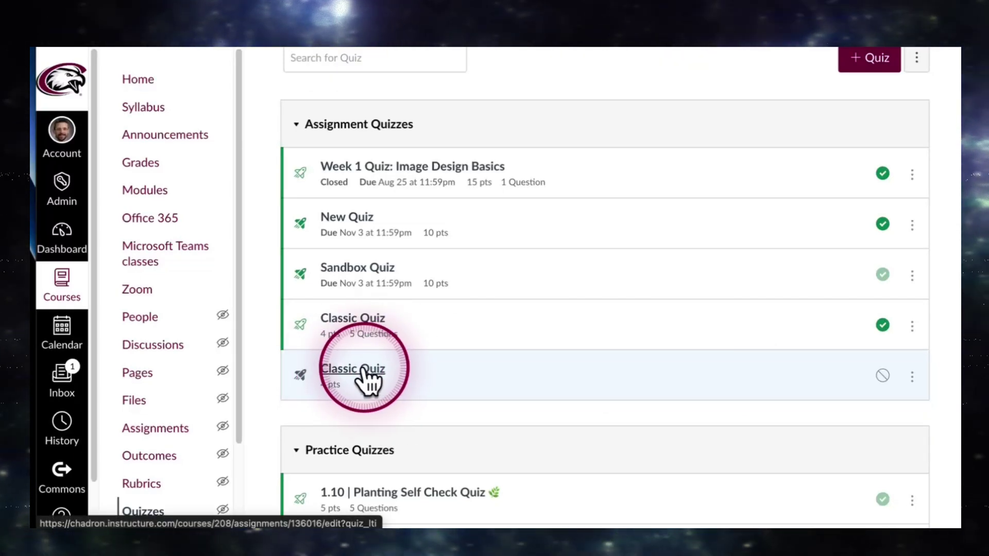
Open the unpublished migrated copy of Classic Quiz and go into its question builder
click(364, 368)
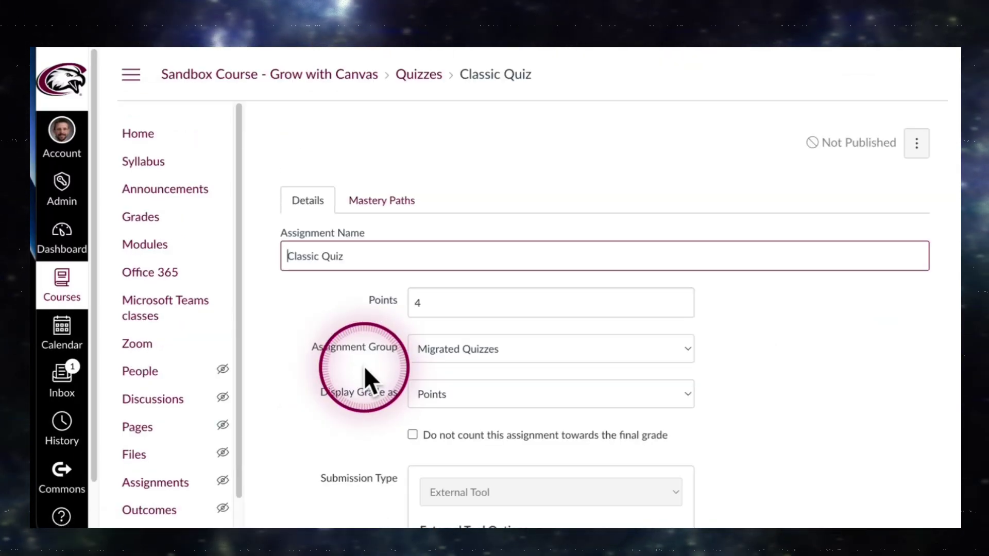
scroll(782, 300, down, 12)
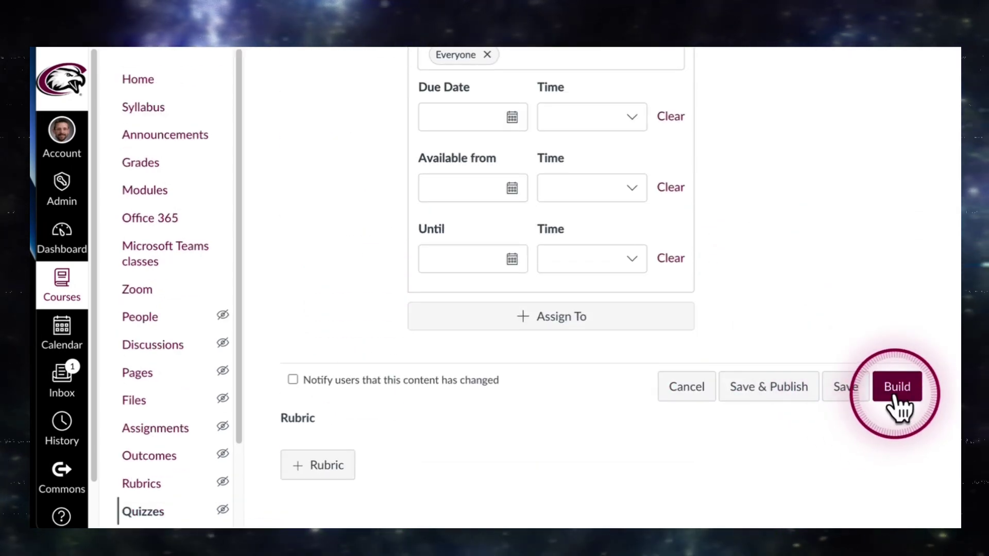
click(896, 388)
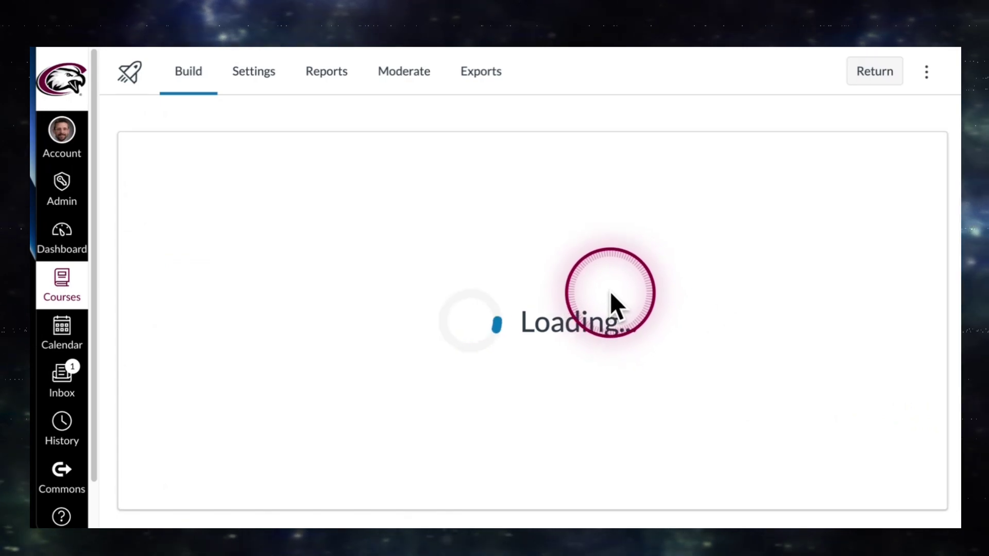
Review the migrated questions in the builder, from the first one through the final essay question
scroll(598, 284, down, 1)
scroll(513, 291, down, 8)
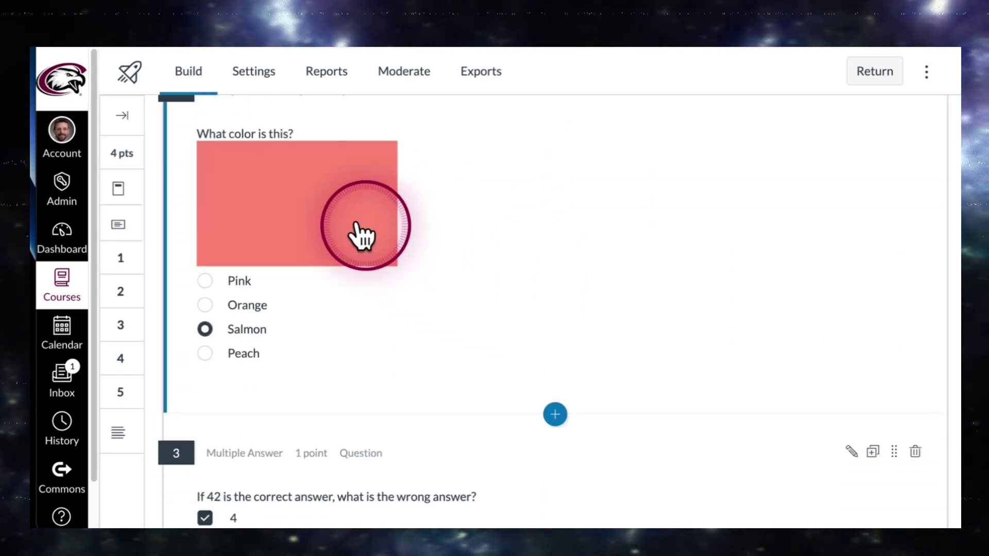
scroll(484, 258, down, 7)
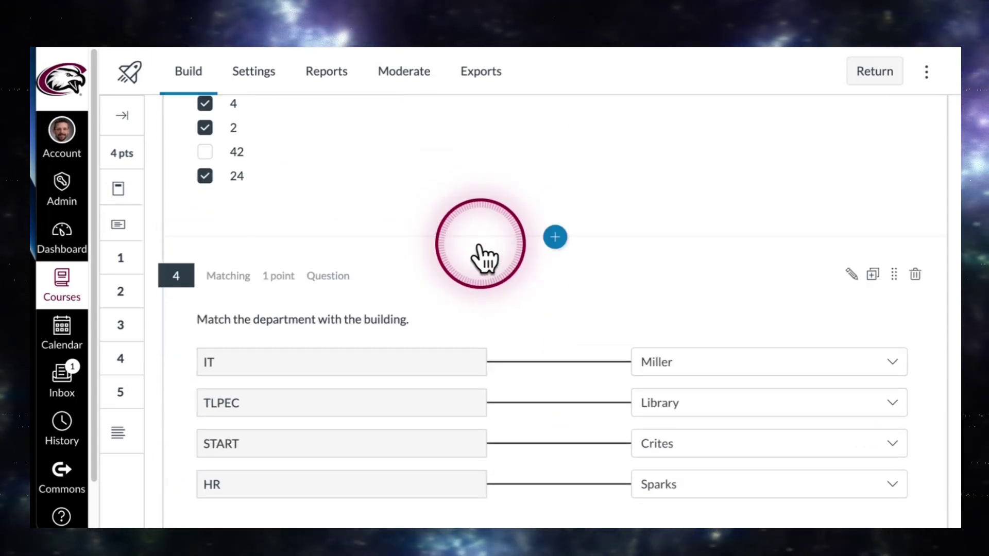
scroll(484, 259, down, 2)
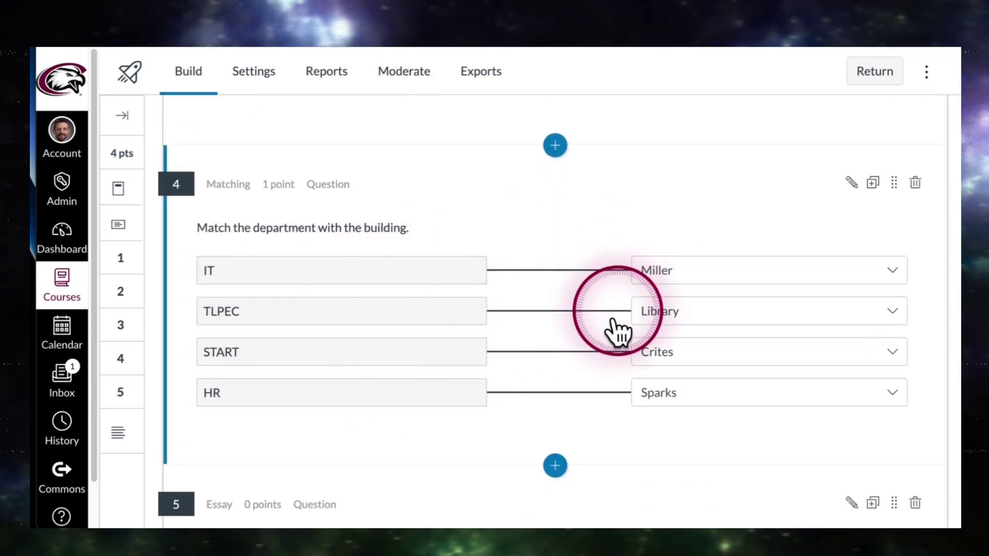
scroll(448, 349, down, 4)
scroll(376, 360, down, 2)
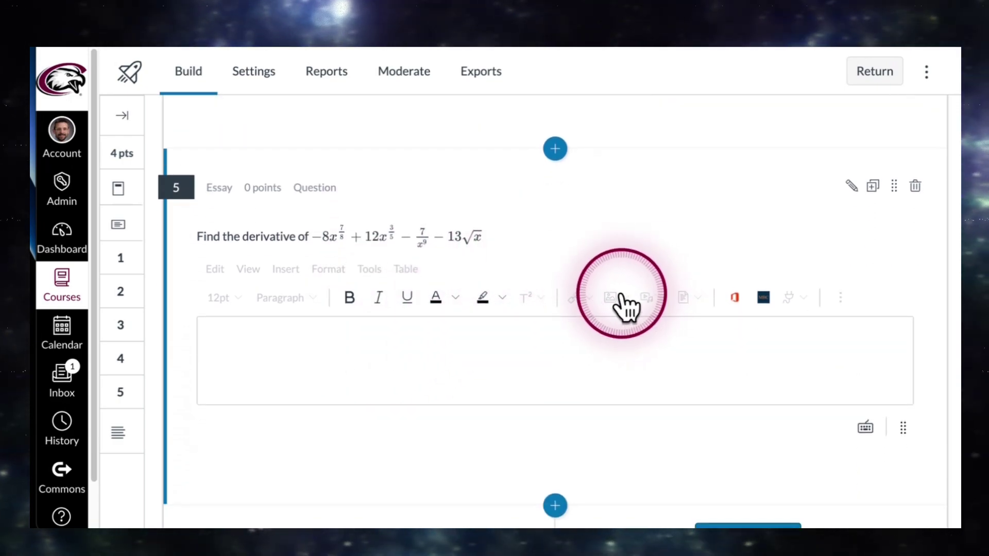
scroll(623, 304, down, 1)
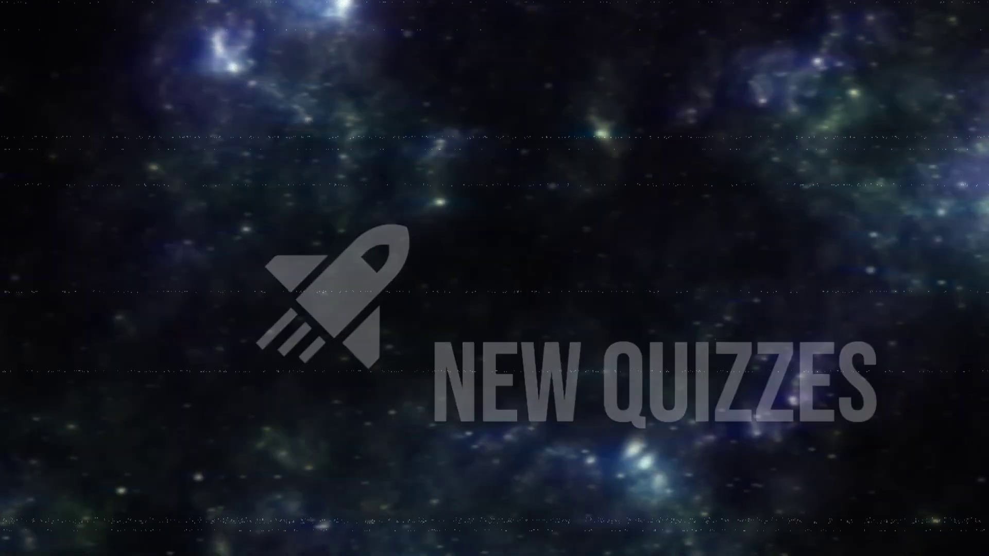